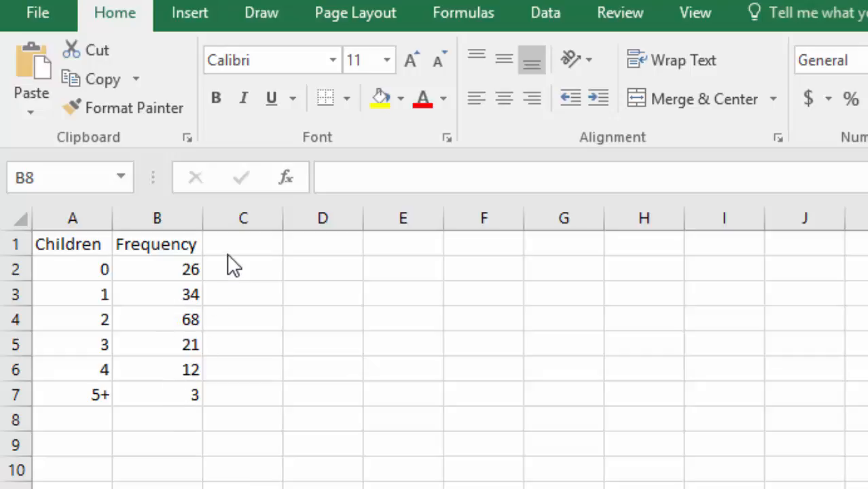
Step: Enter the column heading "Probability" in cell C1, beside the Frequency heading
click(245, 247)
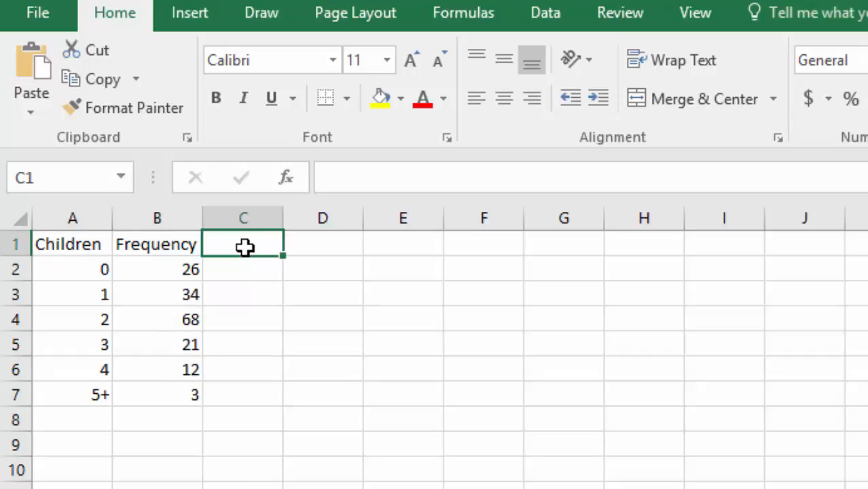
text(Proba)
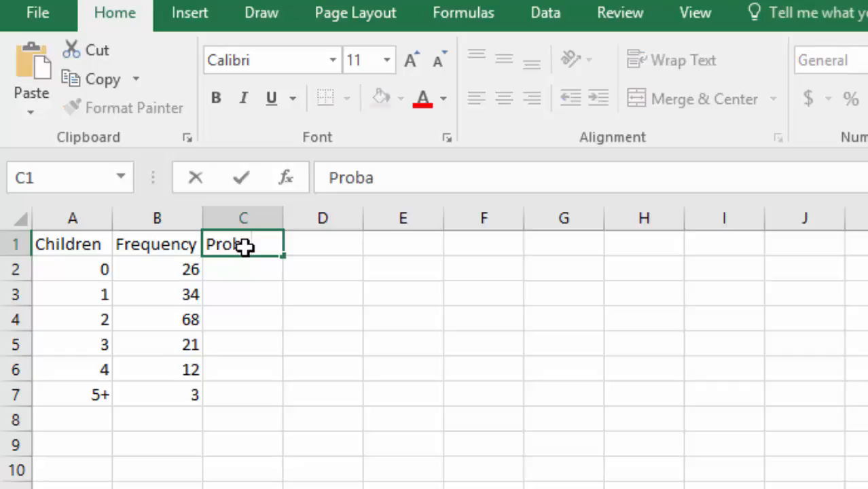
text(bility)
key(Return)
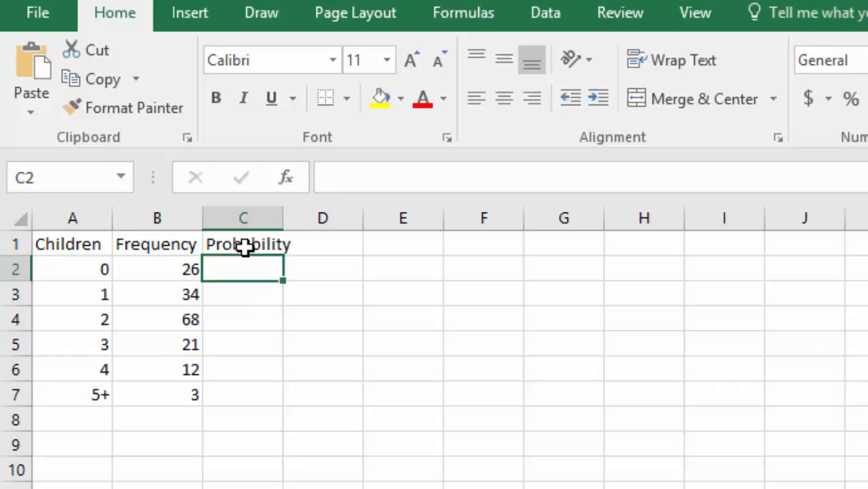
key(Down)
key(Down)
key(Down)
key(Down)
key(Down)
key(Up)
key(Up)
key(Up)
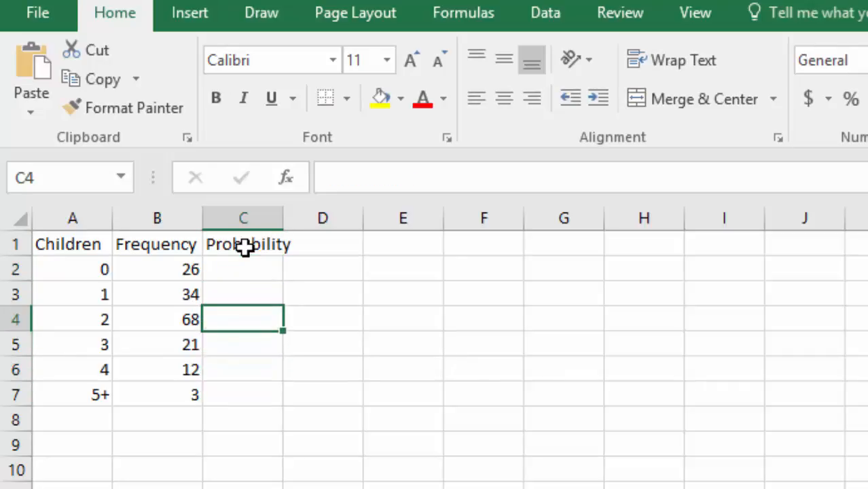
Step: Total the frequencies in cell B9 with a SUM formula over B2:B7
key(Down)
key(Down)
key(Down)
key(Down)
key(Down)
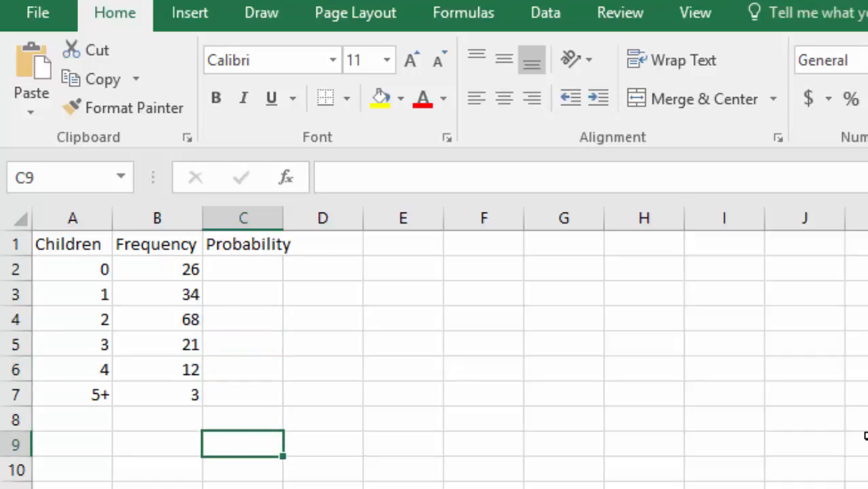
key(Left)
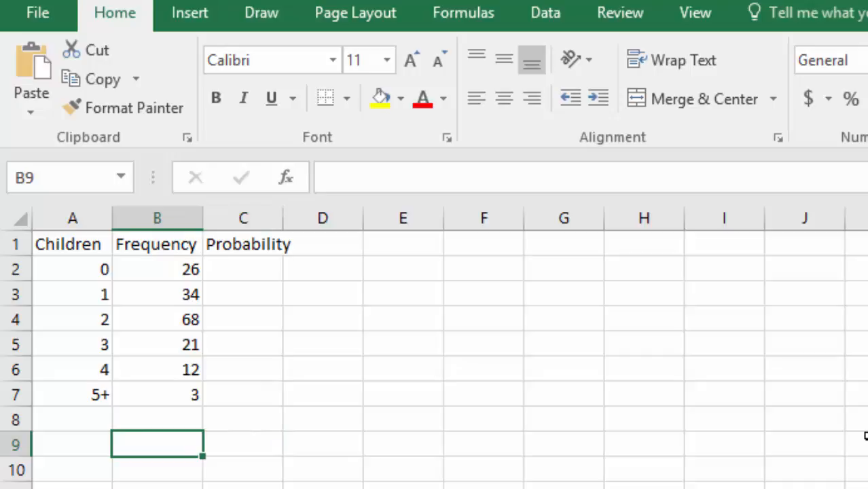
text(=su)
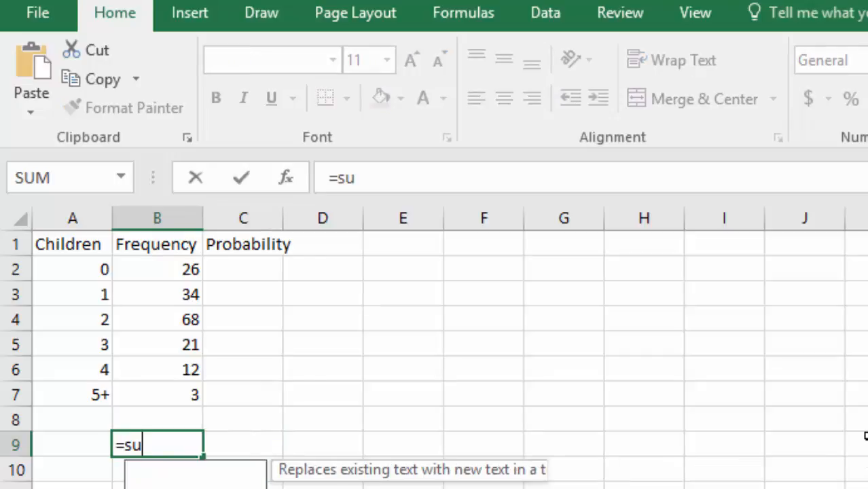
text(m()
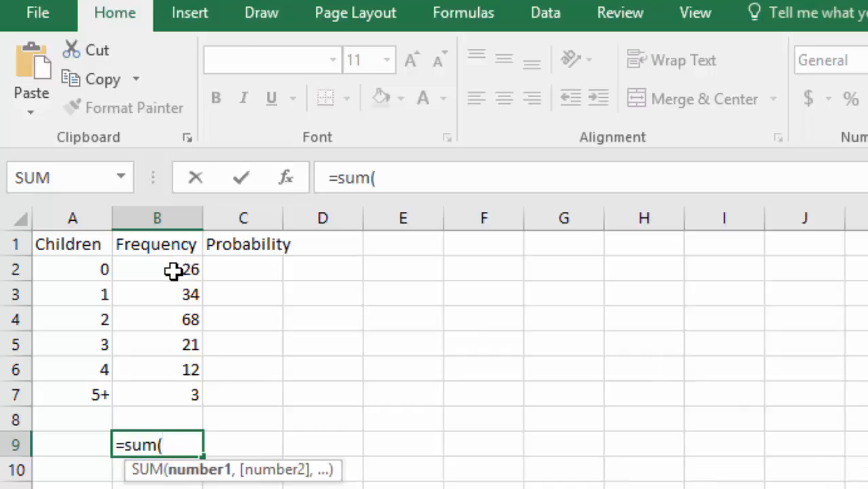
drag(174, 271, 188, 395)
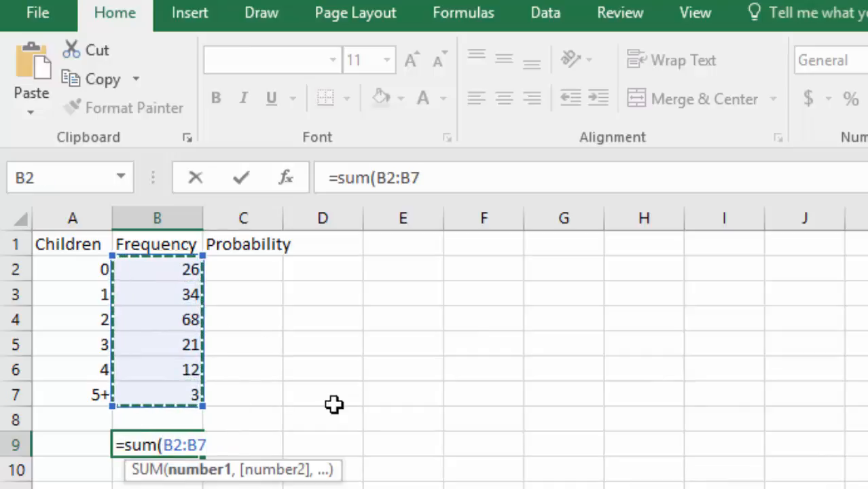
key(Return)
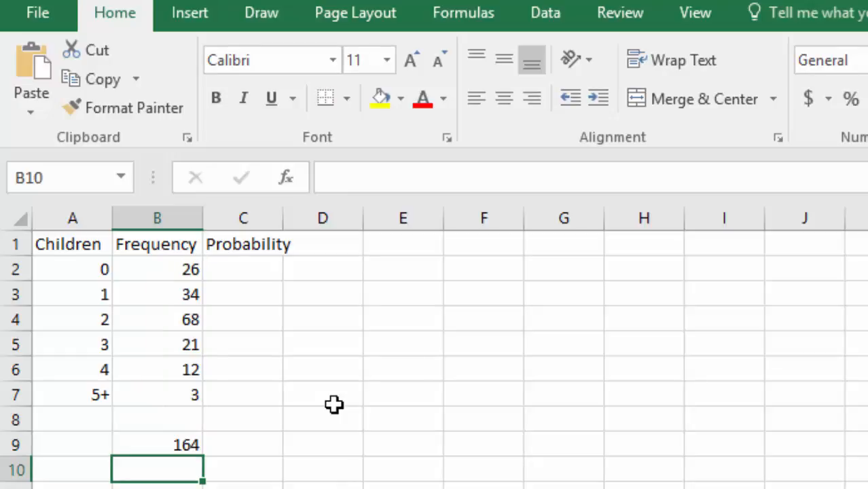
Step: Calculate the probability for 0 children in cell C2 with the formula =B2/B9
click(245, 266)
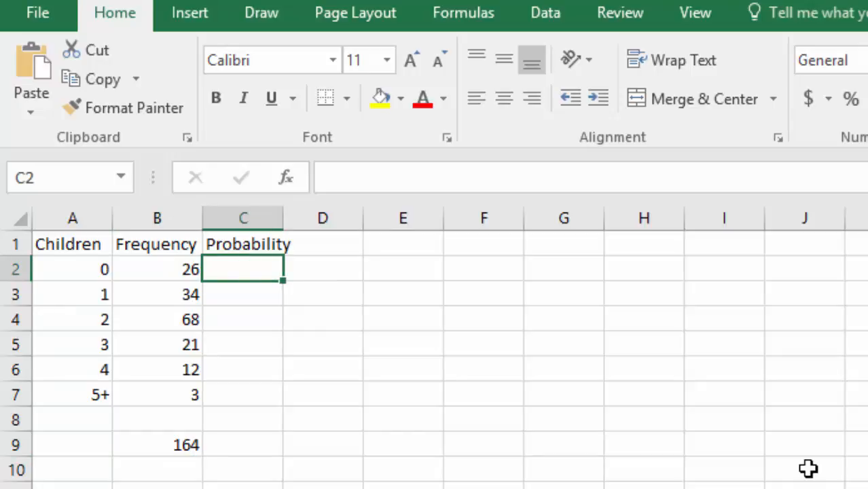
text(=)
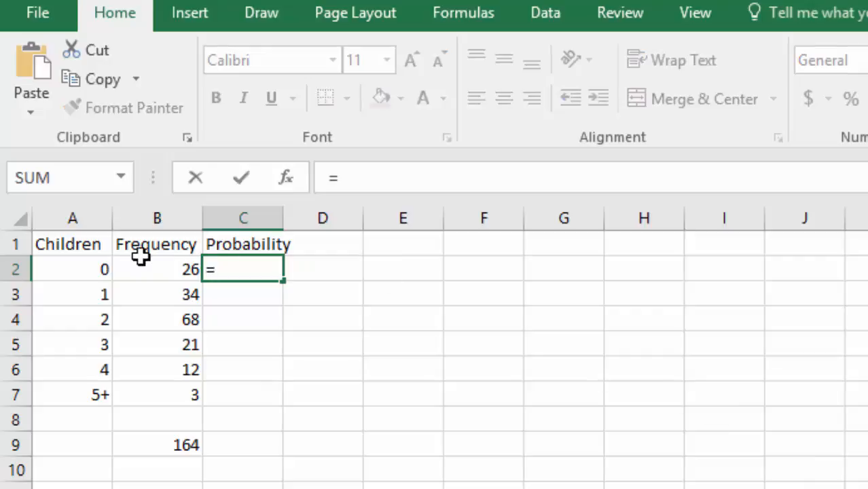
click(158, 269)
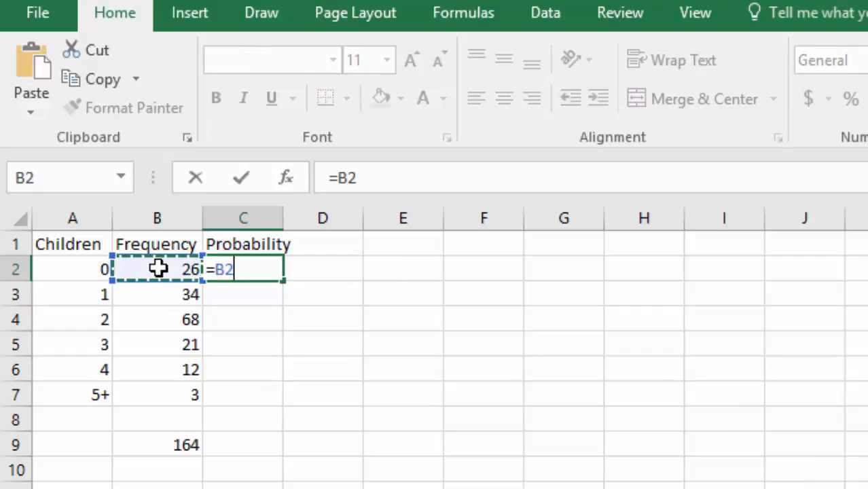
text(/)
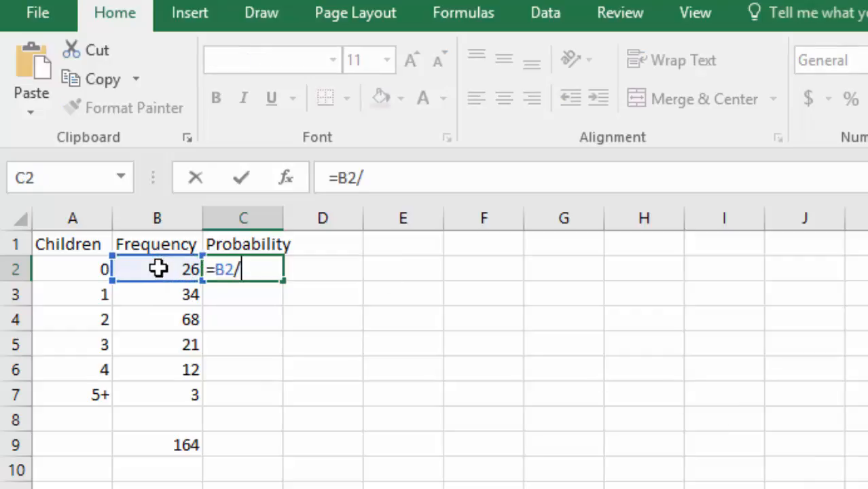
click(185, 447)
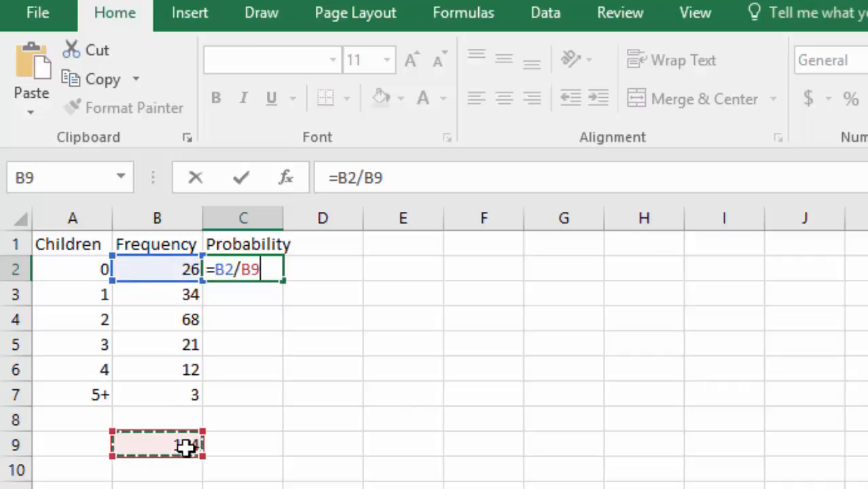
key(Return)
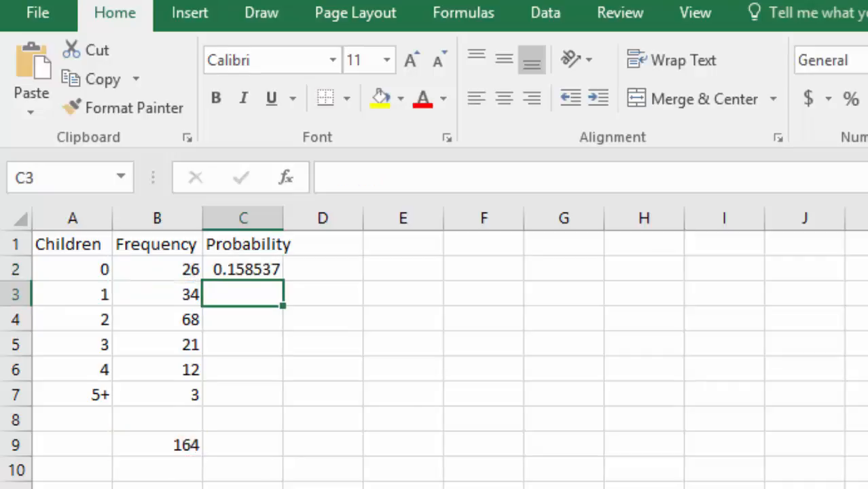
Step: Make the reference to the total absolute in C2, giving =B2/$B$9, and fill the formula down through C7
click(244, 269)
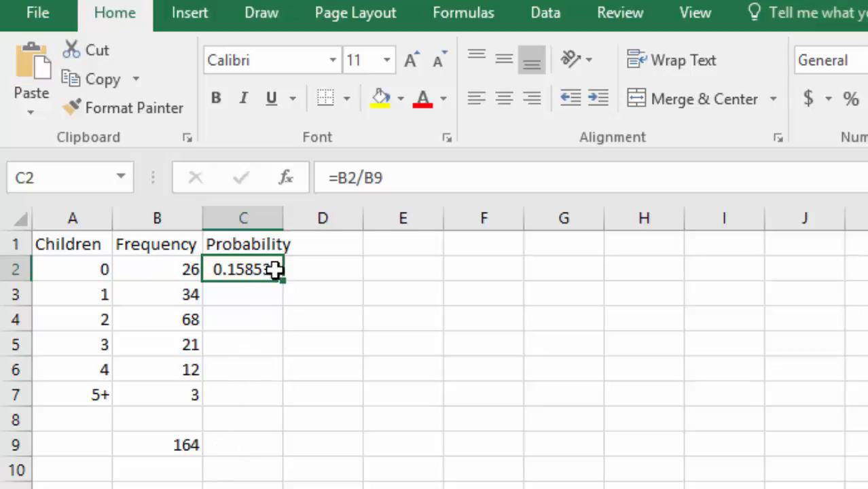
drag(384, 178, 368, 178)
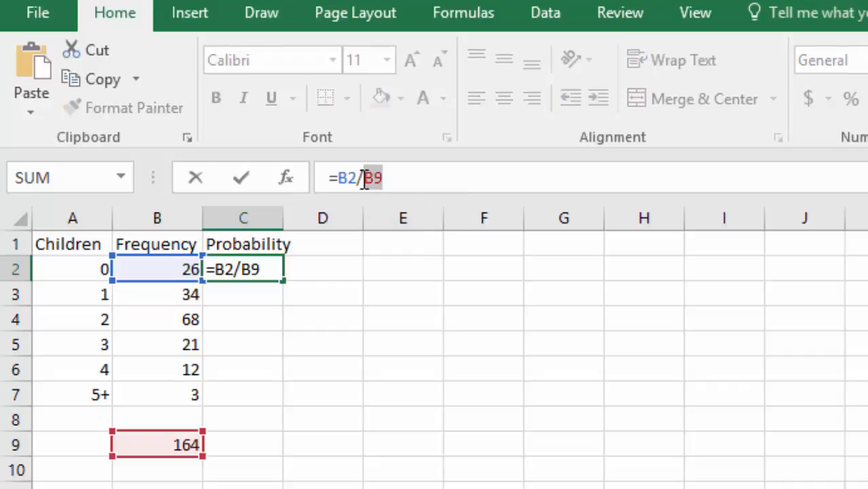
click(367, 178)
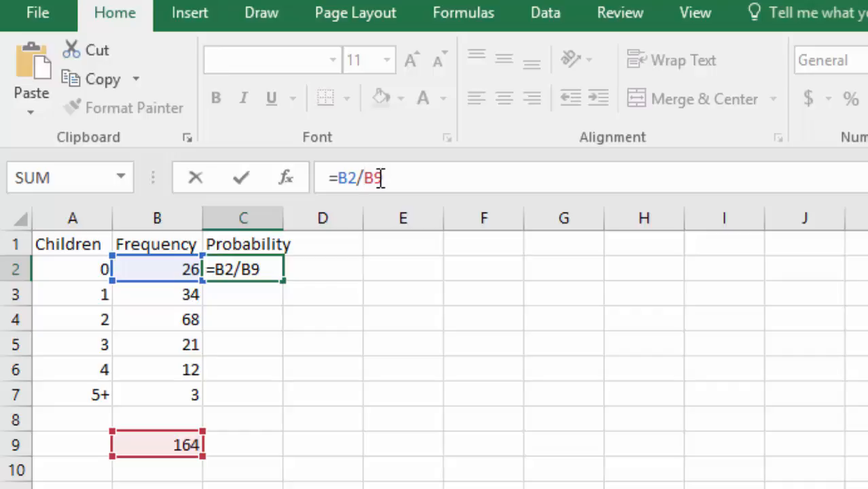
text($)
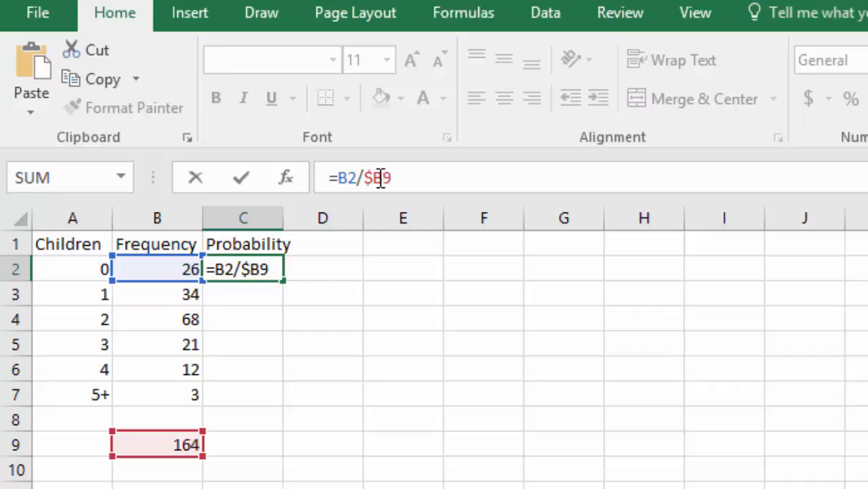
key(Right)
text($)
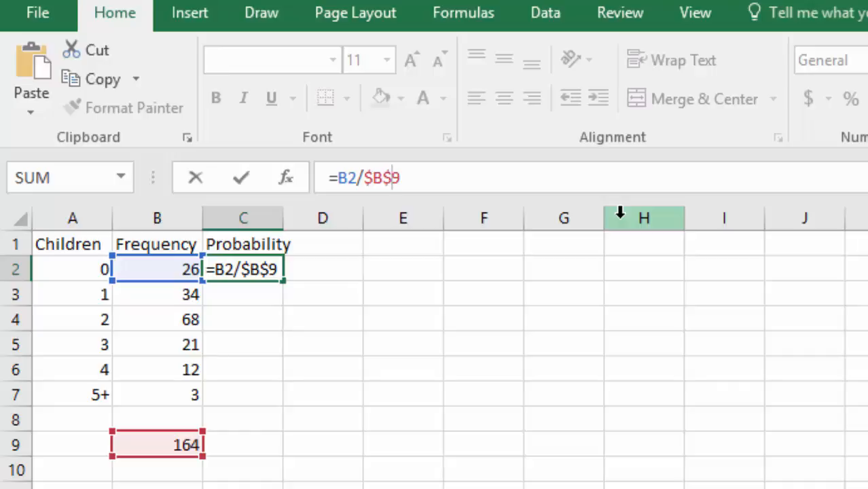
key(Return)
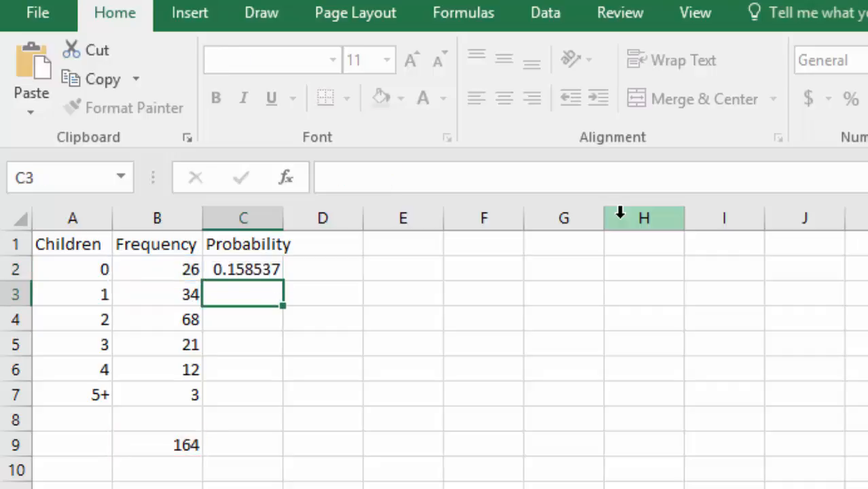
key(Up)
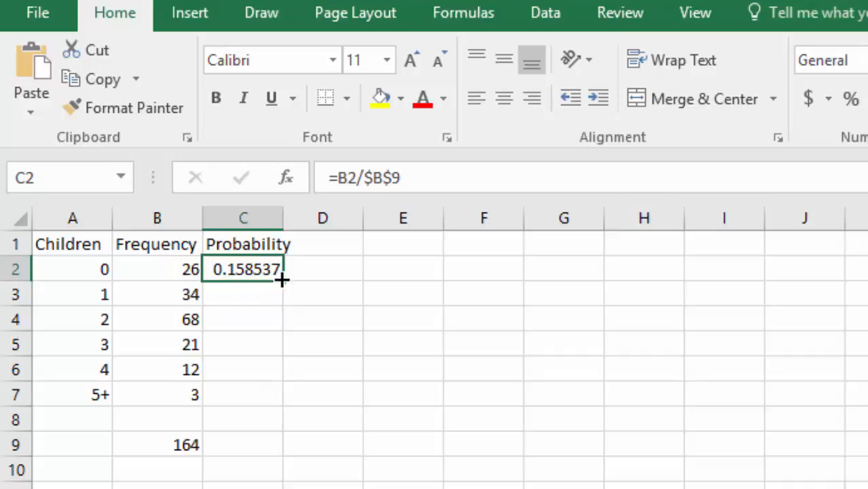
drag(284, 282, 273, 402)
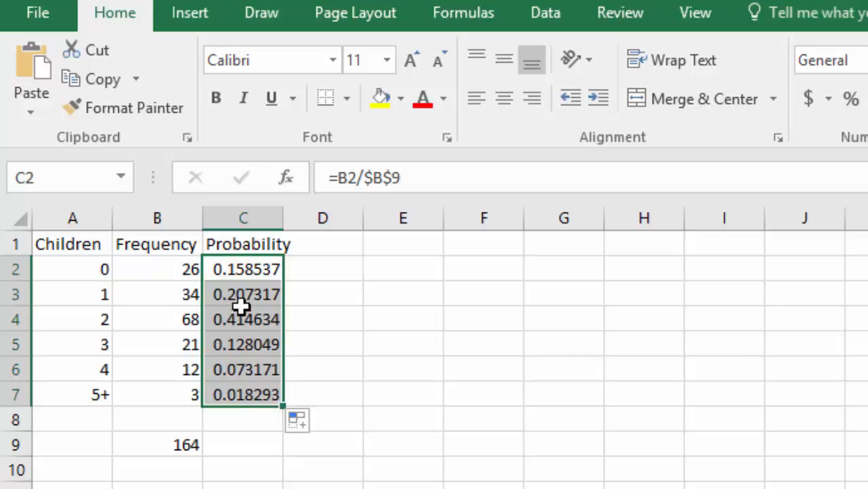
Step: Examine the copied formulas in the Probability column, checking their frequency references and the fixed reference to the total
key(Down)
key(Down)
key(Down)
key(Down)
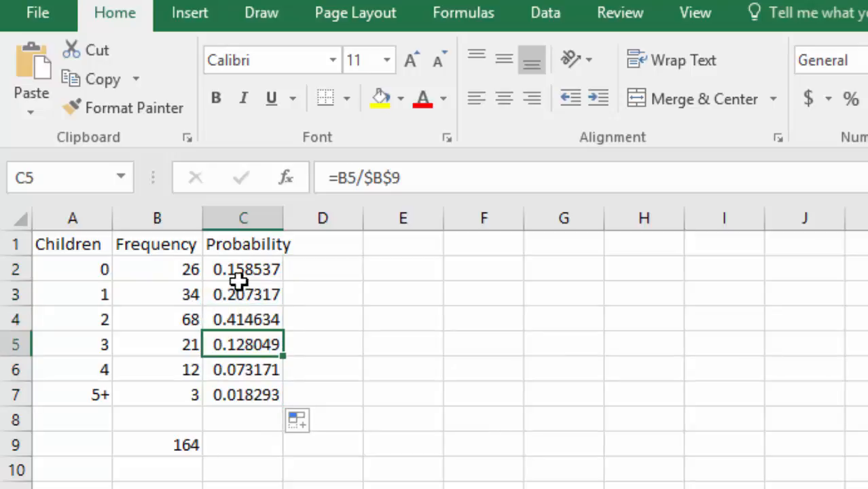
key(Down)
key(Up)
key(Up)
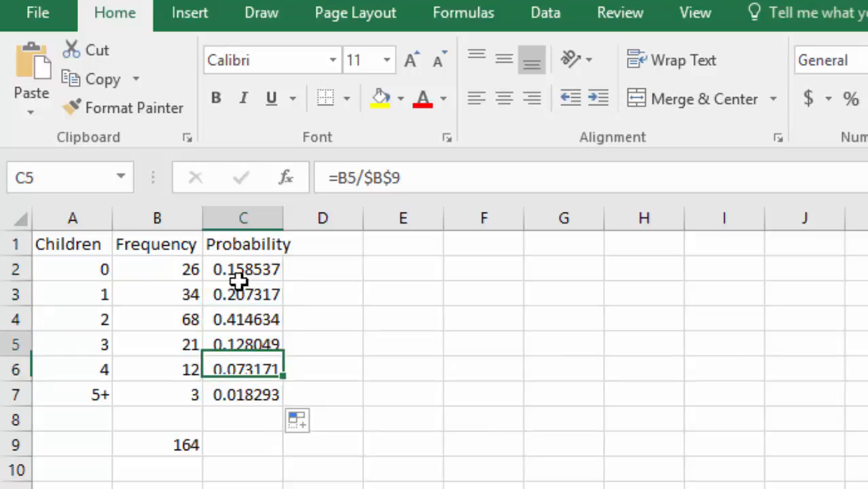
key(Up)
key(Up)
key(Up)
key(Down)
key(Down)
key(Down)
key(Down)
key(Down)
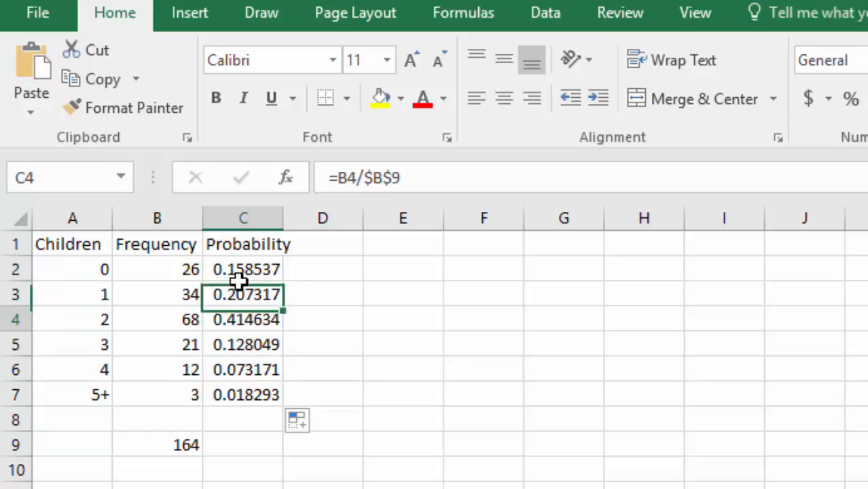
key(Down)
key(Up)
key(Up)
key(Left)
key(Left)
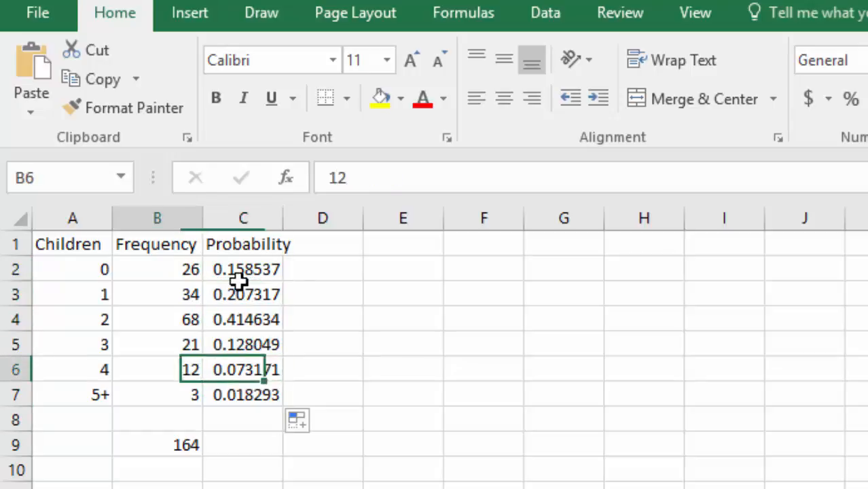
key(Right)
key(Right)
key(Right)
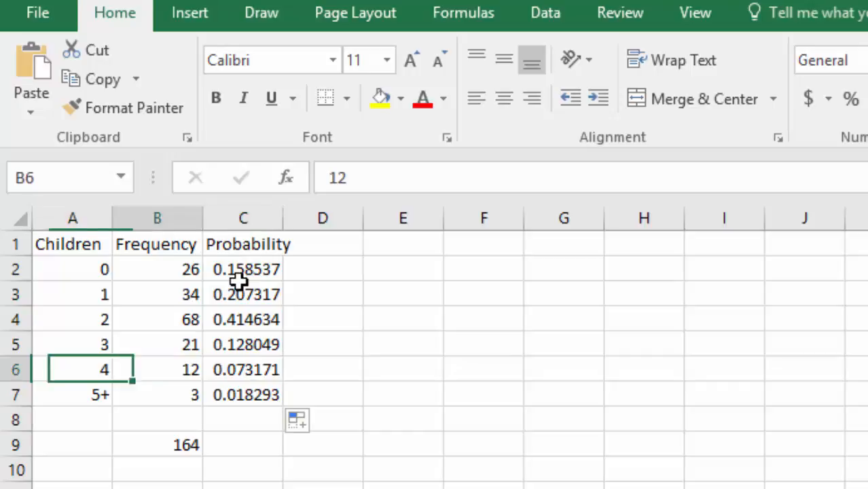
key(Left)
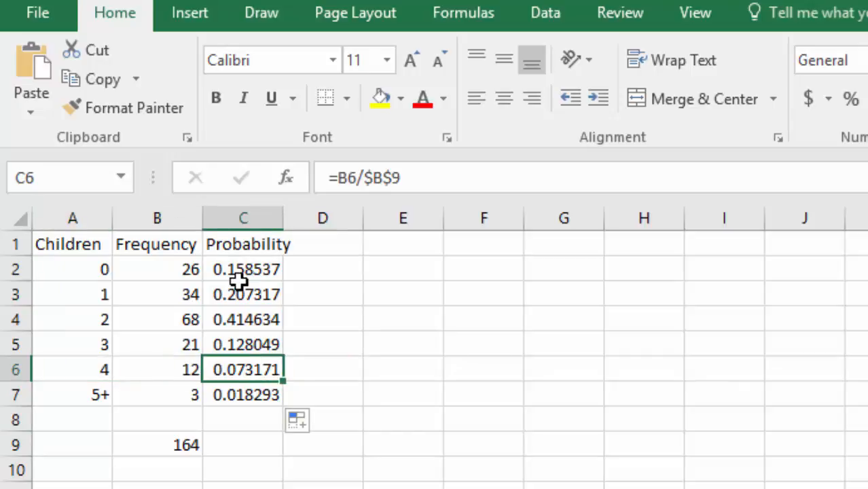
key(Right)
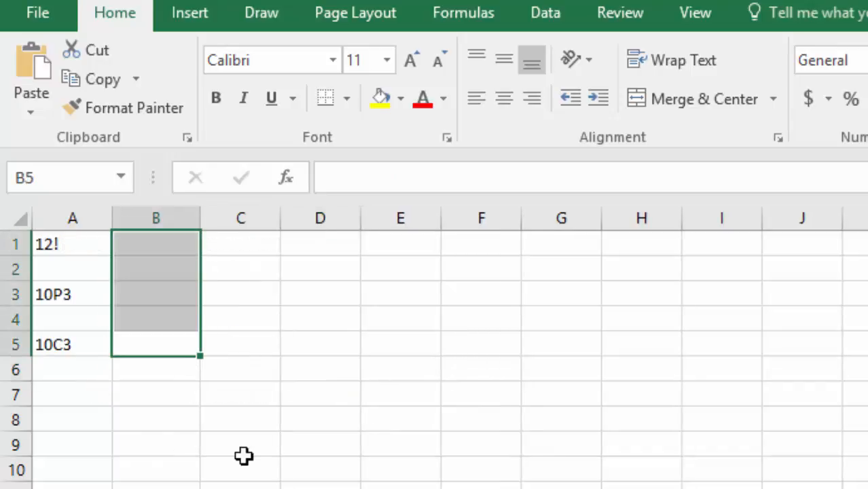
Step: On the sheet with the 12!, 10P3 and 10C3 examples, calculate 12! in cell B1 with the formula =fact(12)
click(243, 454)
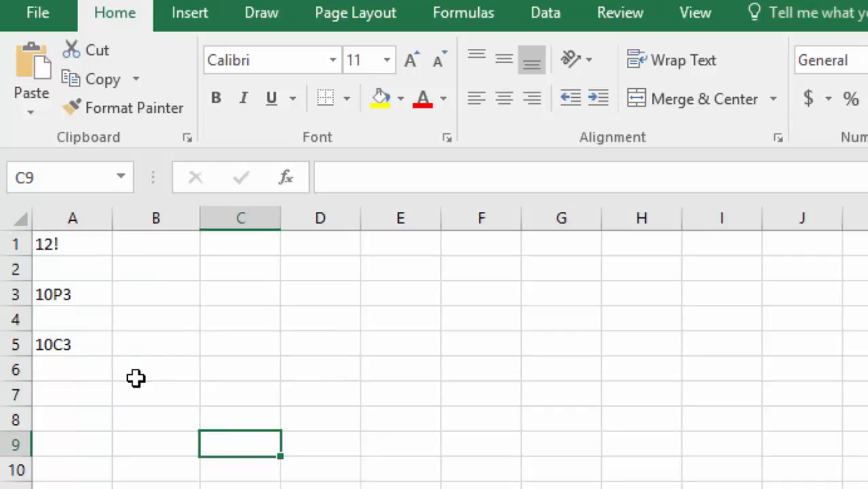
click(172, 238)
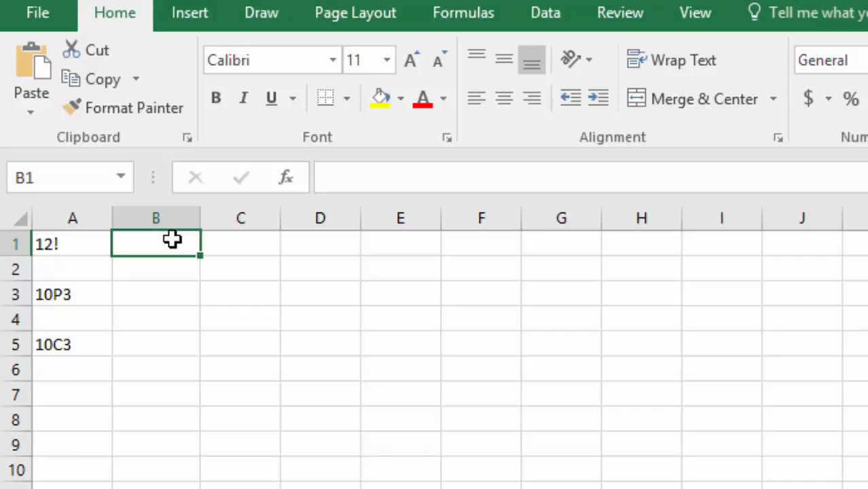
text(=)
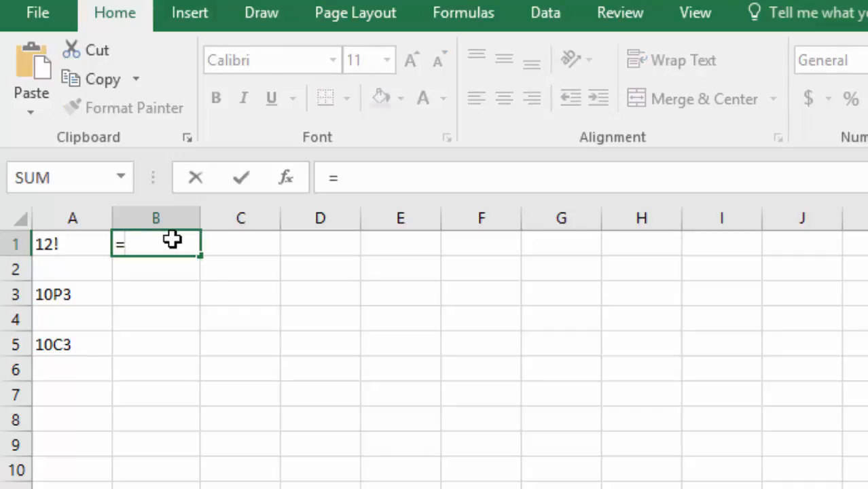
text(fa)
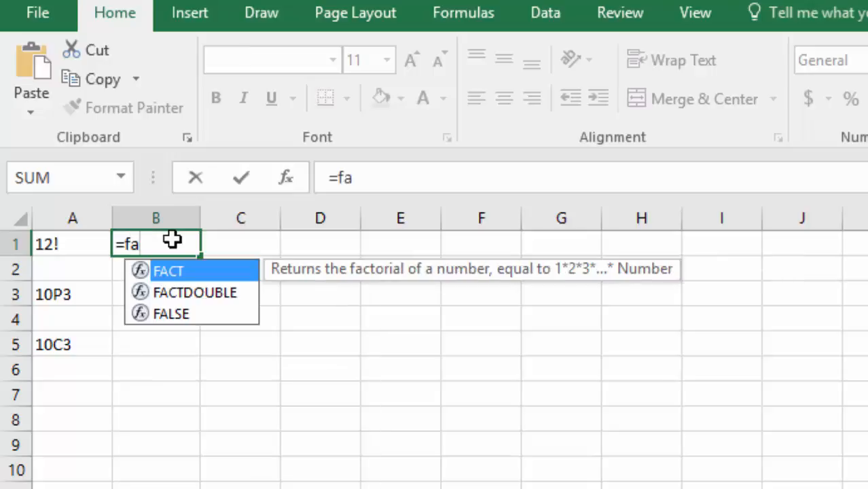
text(ct)
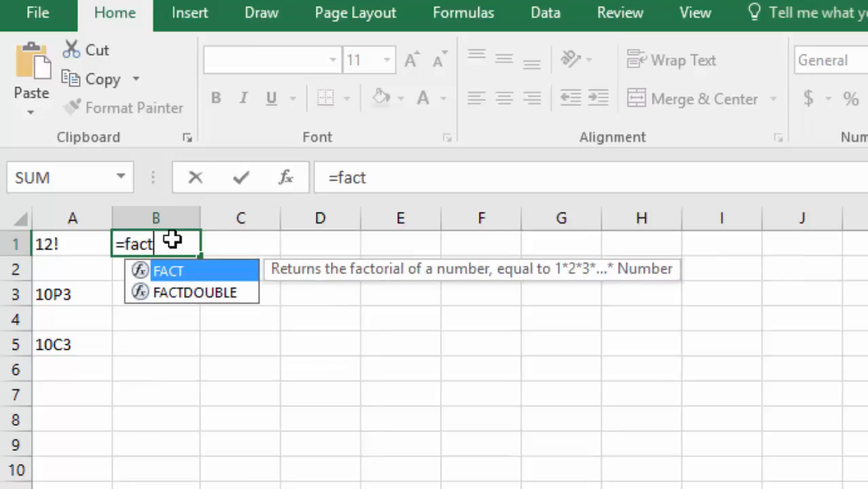
text(()
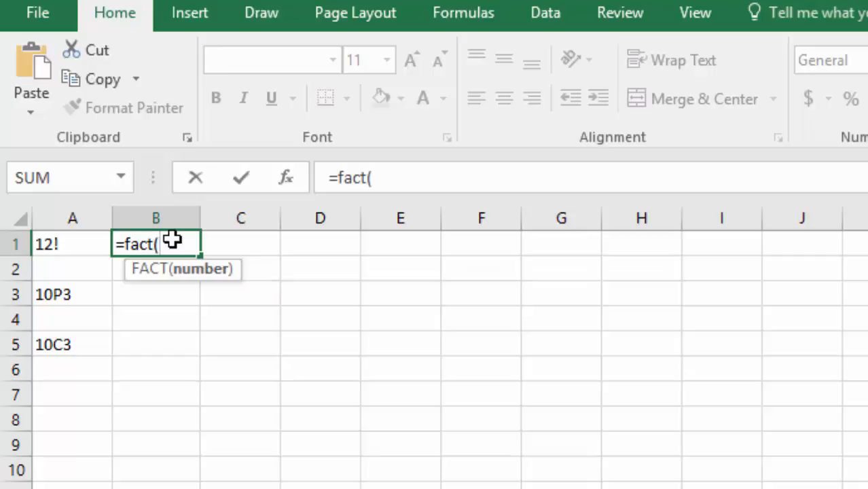
text(12))
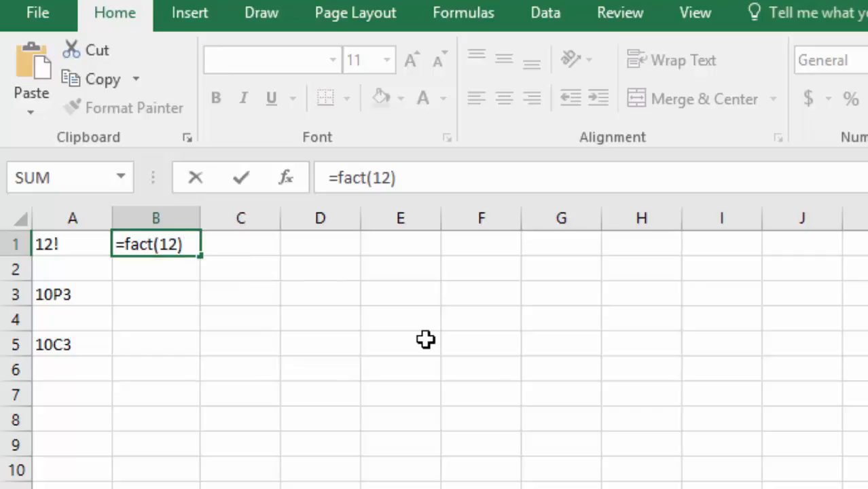
key(Return)
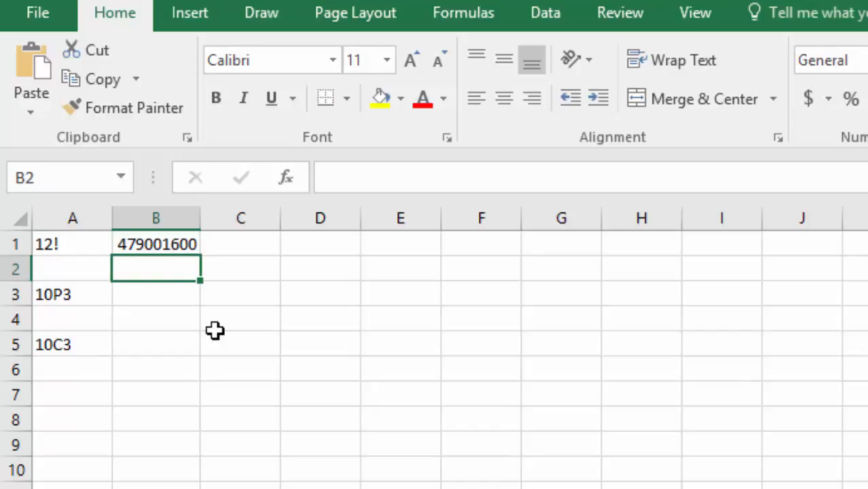
Step: Calculate the permutation 10P3 in cell B3 with the formula =permut(10,3)
key(Down)
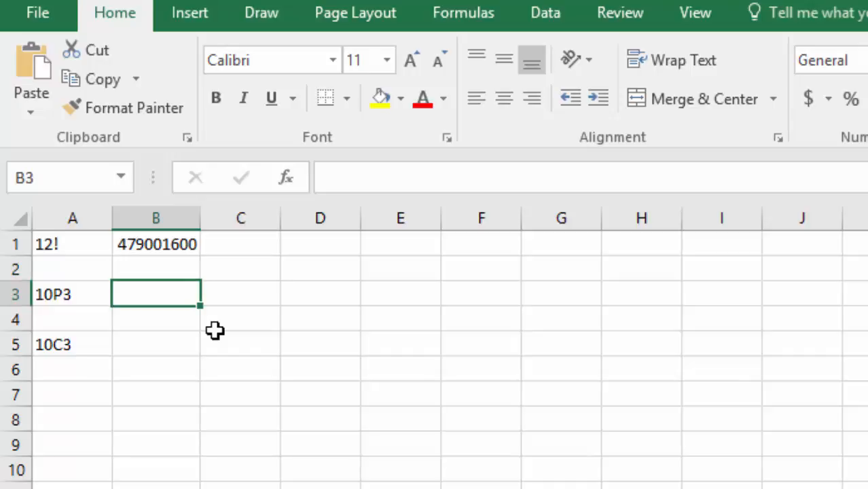
text(=per)
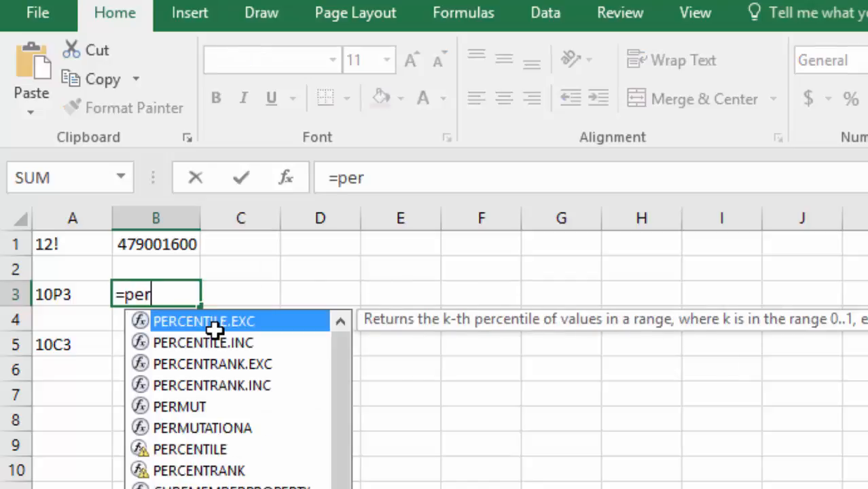
text(mut)
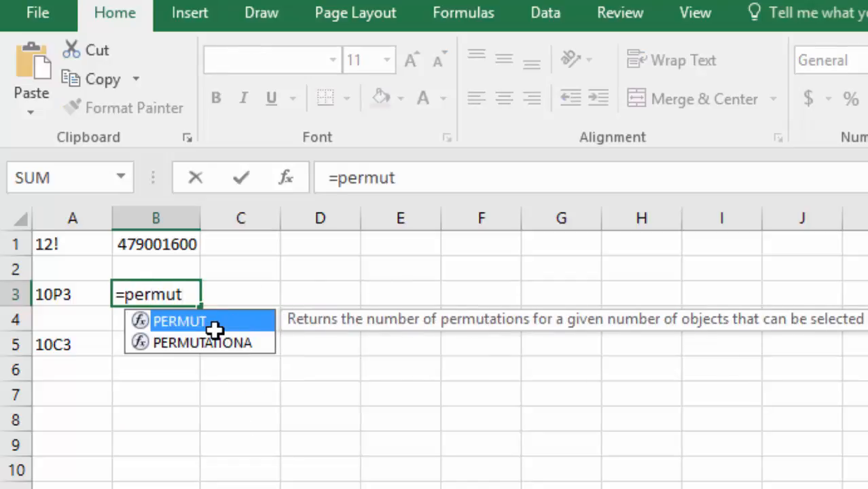
text(()
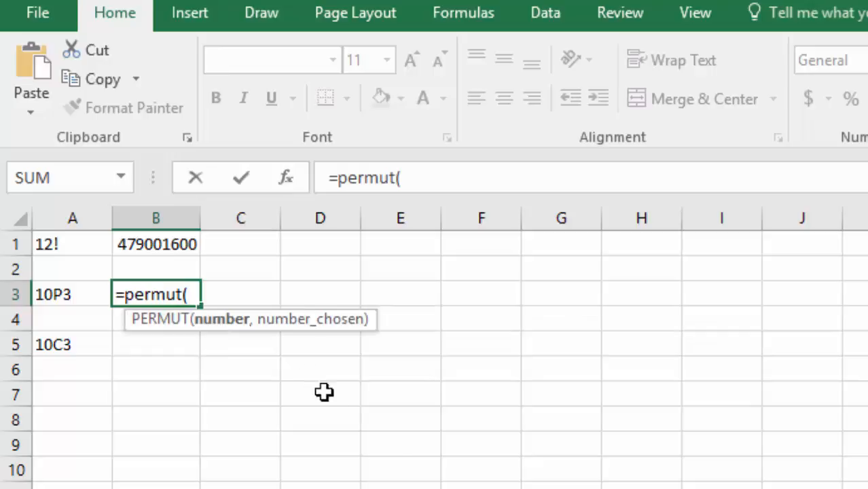
text(1)
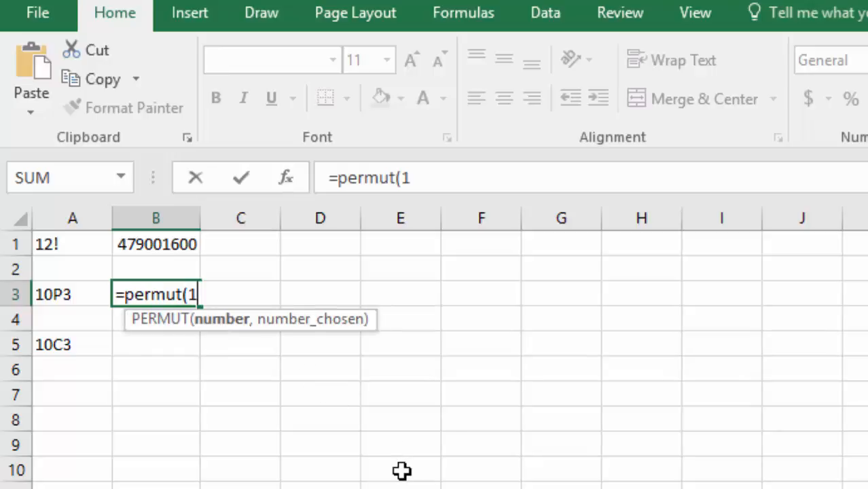
text(0,)
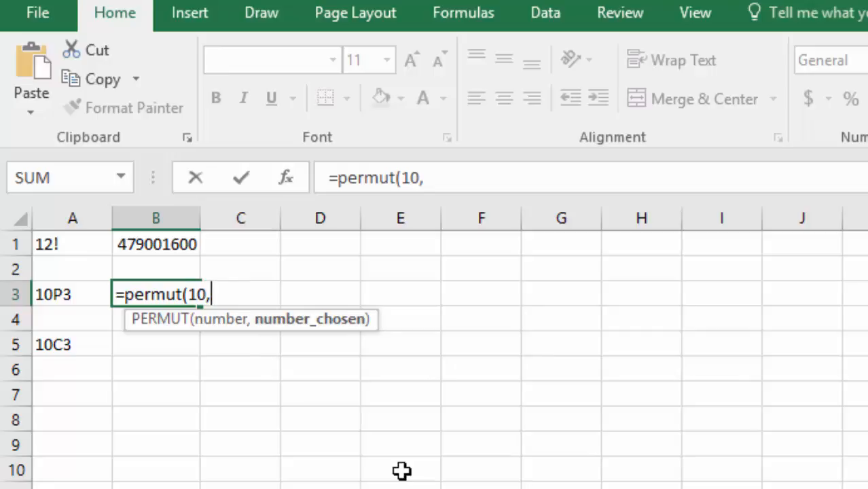
text(3))
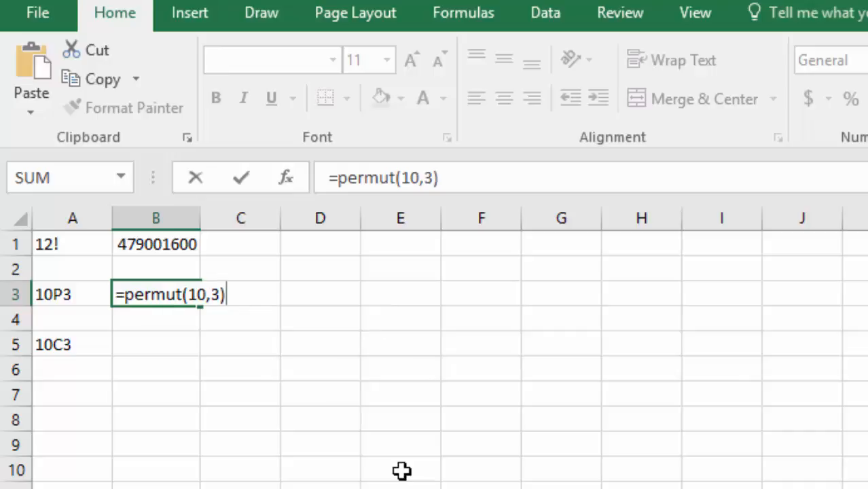
key(Return)
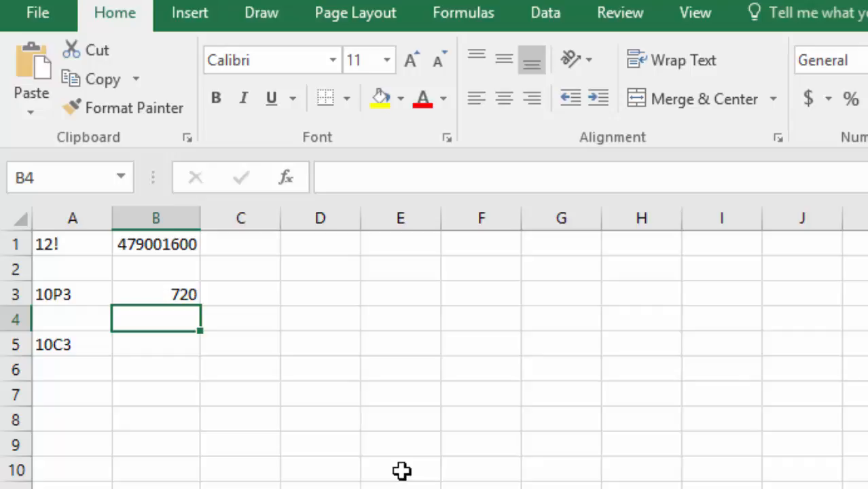
Step: Calculate the combination 10C3 in cell B5 with the formula =combin(10,3)
key(Down)
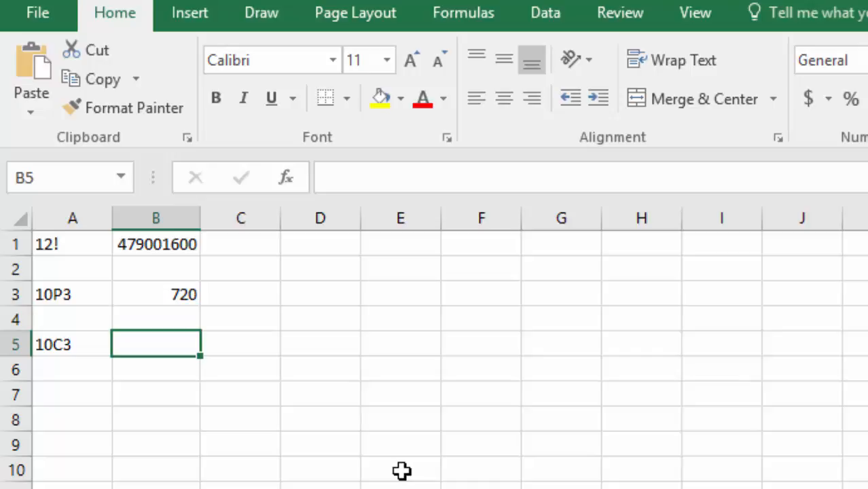
text(=)
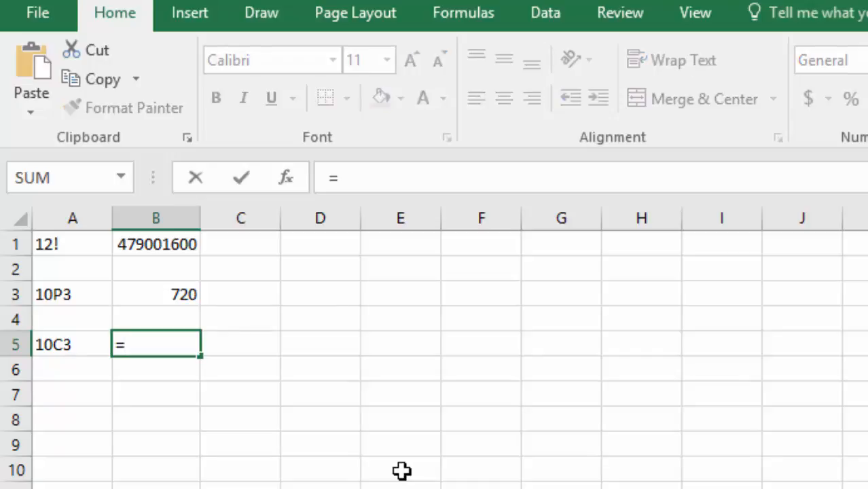
text(combin()
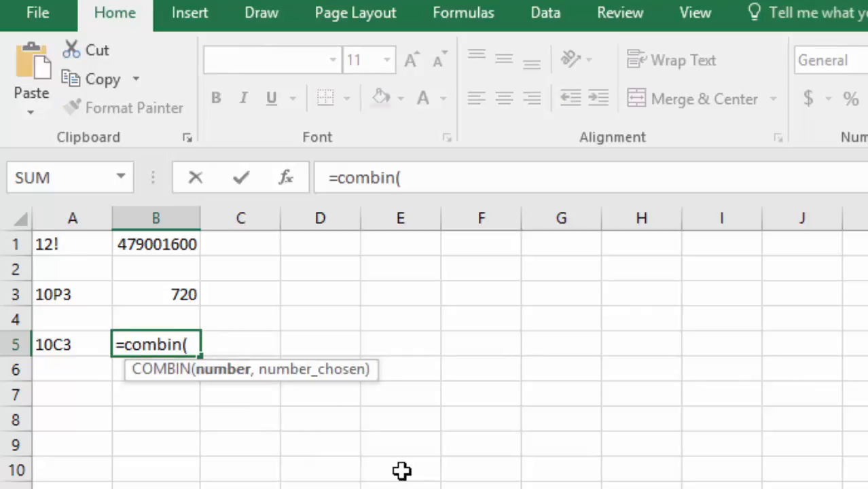
text(10,3)
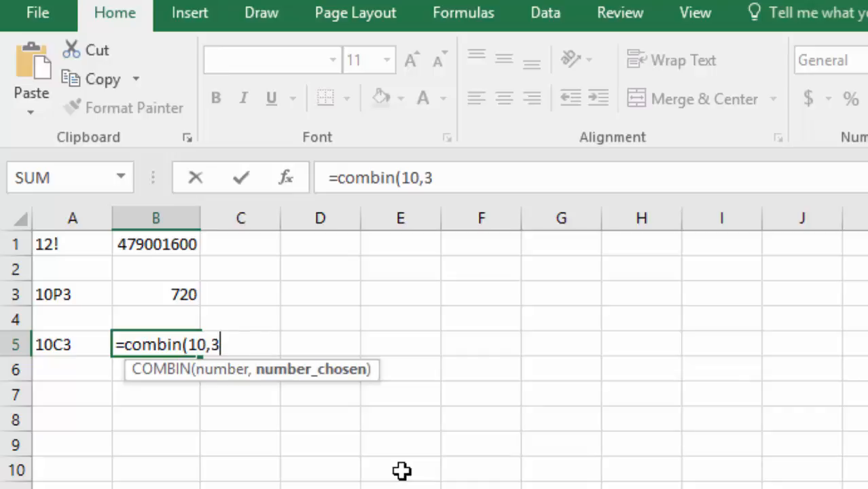
text())
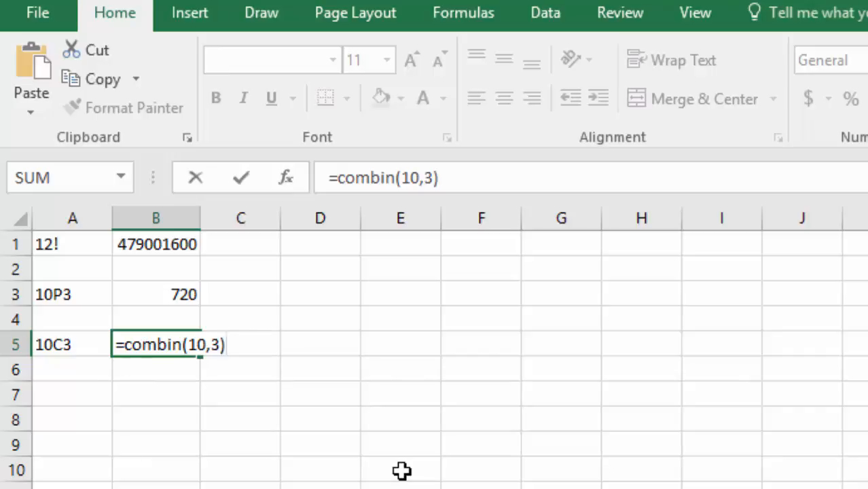
key(Return)
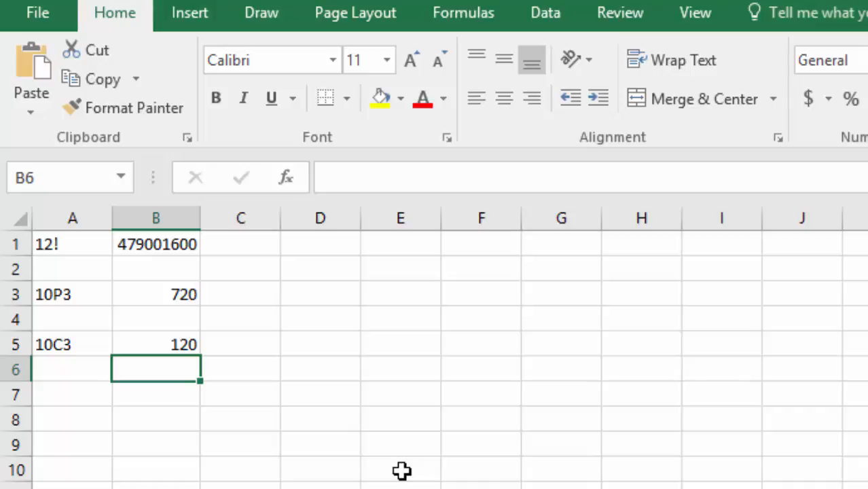